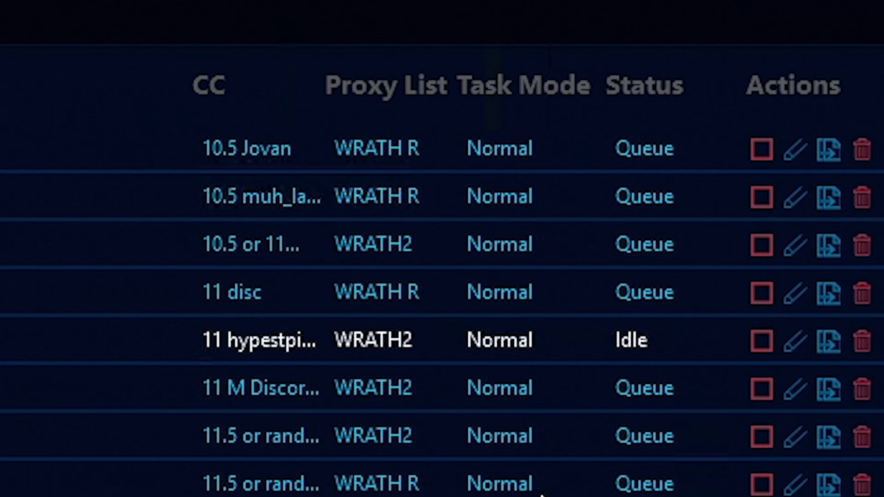
Review the AIO Bot logs for the size 11 task and the checked-out FootLocker CA task
{"action": "scroll", "coordinate": [559, 475], "scroll_direction": "up", "scroll_amount": 3}
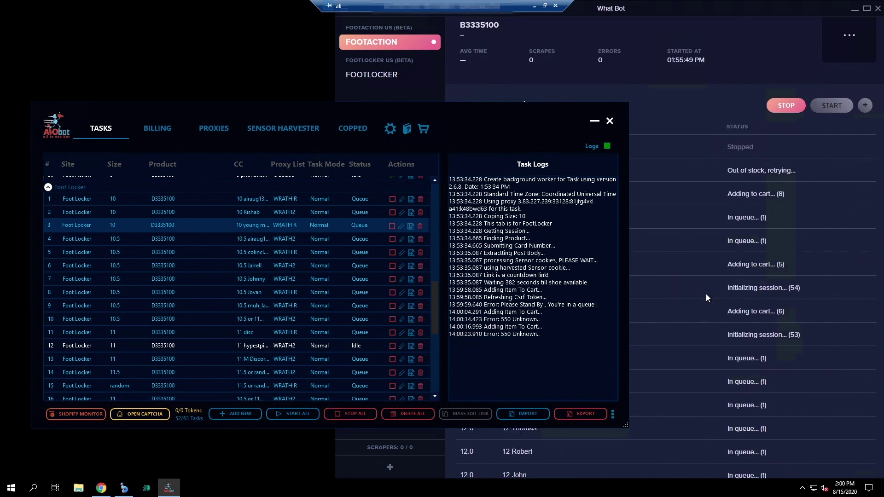
{"action": "scroll", "coordinate": [706, 293], "scroll_direction": "down", "scroll_amount": 8}
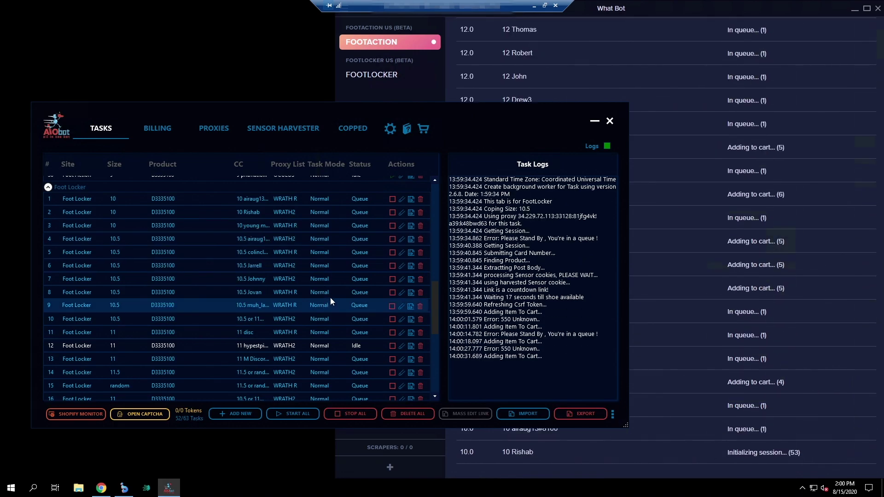
{"action": "scroll", "coordinate": [330, 323], "scroll_direction": "down", "scroll_amount": 3}
{"action": "left_click", "coordinate": [340, 262]}
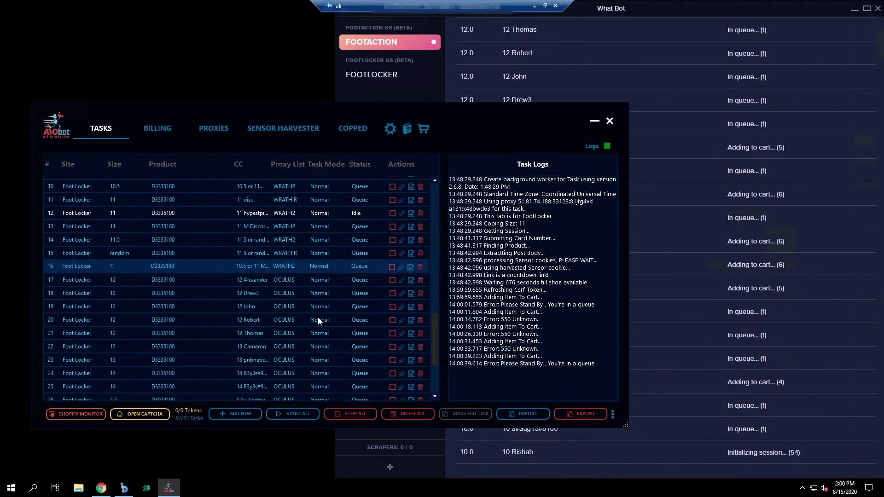
{"action": "scroll", "coordinate": [318, 317], "scroll_direction": "down", "scroll_amount": 2}
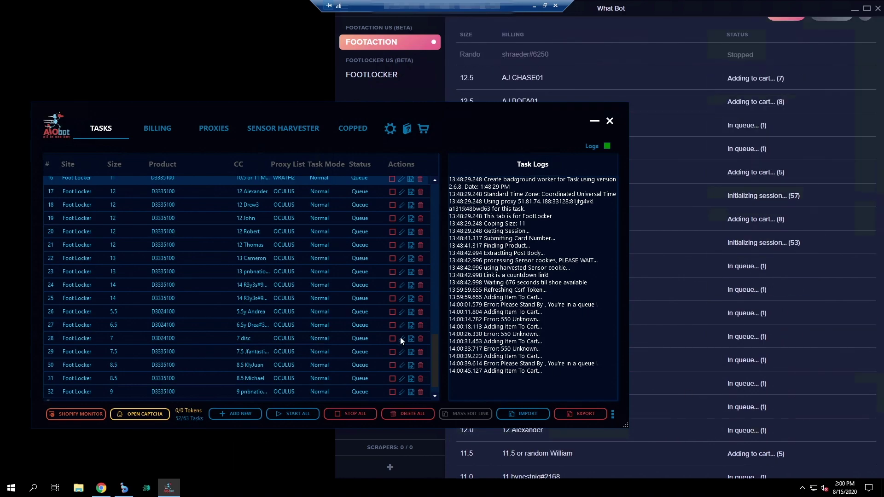
{"action": "scroll", "coordinate": [301, 299], "scroll_direction": "down", "scroll_amount": 1}
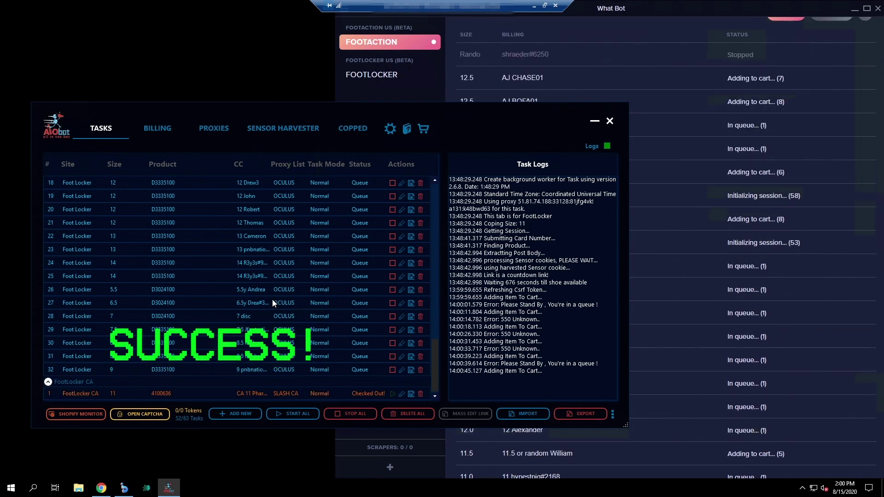
{"action": "left_click", "coordinate": [268, 392]}
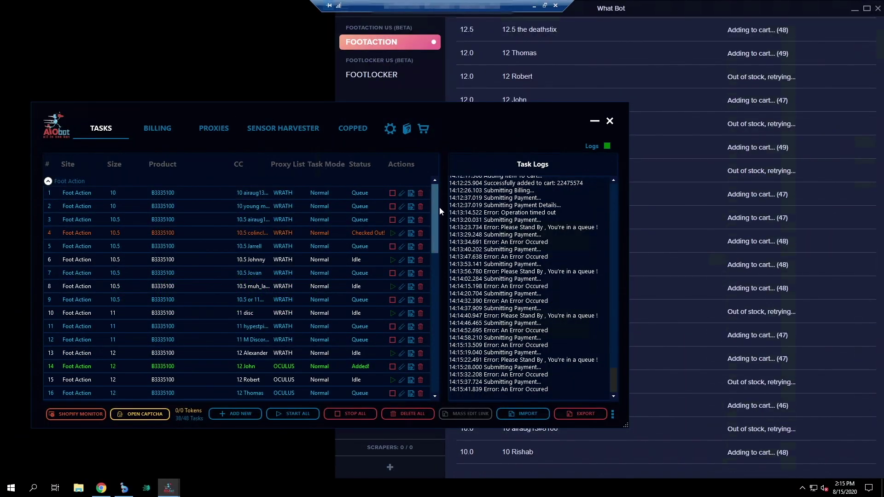
Generate new United States residential sticky proxies on the Wrath Proxies Residential page
{"action": "left_click_drag", "start_coordinate": [440, 208], "coordinate": [437, 366]}
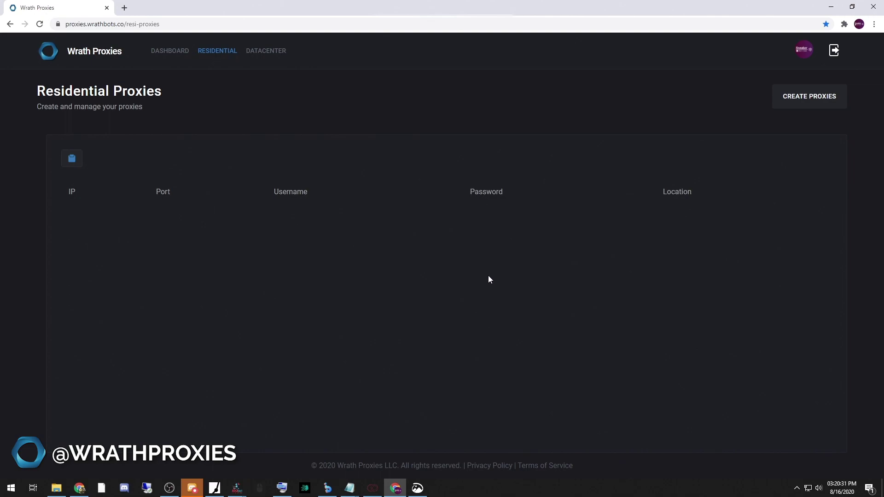
{"action": "left_click", "coordinate": [797, 105]}
{"action": "left_click", "coordinate": [478, 285]}
{"action": "left_click", "coordinate": [451, 318]}
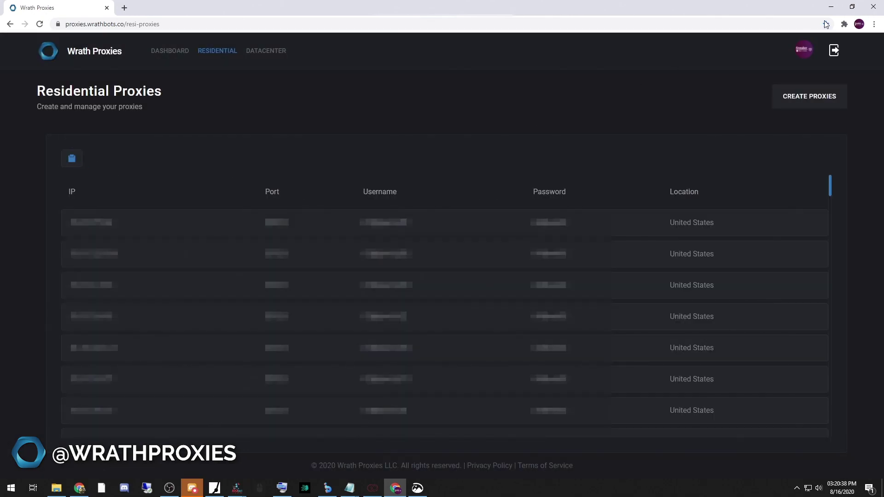
Create a proxy list named WRATH from the pasted proxies, save it and mark it favourite
{"action": "left_click", "coordinate": [830, 12]}
{"action": "left_click", "coordinate": [400, 141]}
{"action": "type", "text": "WRATH"}
{"action": "key", "text": "Tab"}
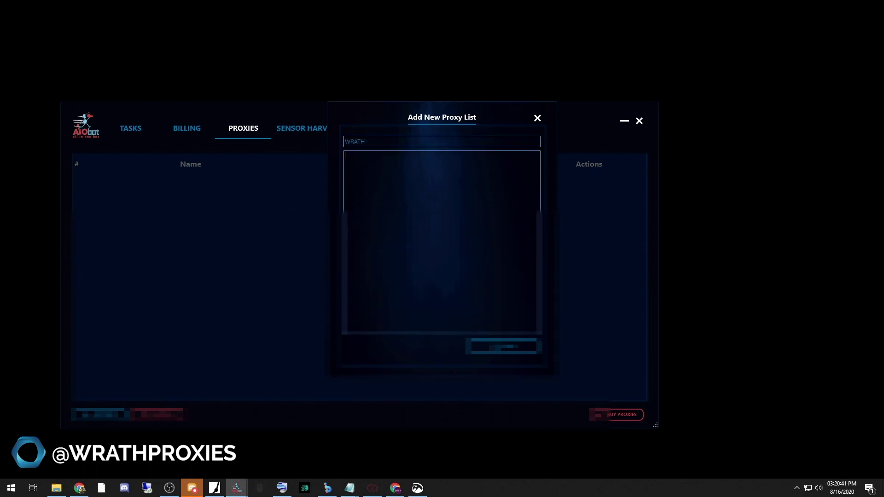
{"action": "key", "text": "ctrl+v"}
{"action": "left_click", "coordinate": [503, 349]}
{"action": "left_click", "coordinate": [583, 184]}
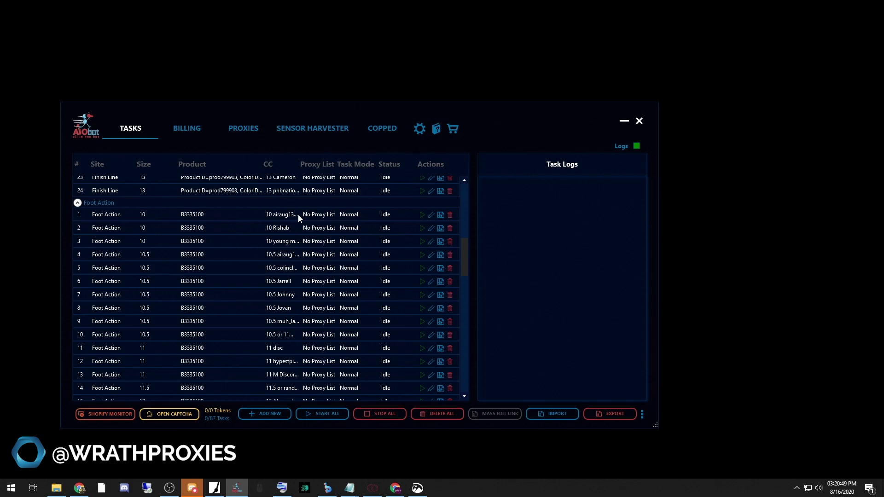
Mass-edit all Foot Action tasks to use the WRATH proxy list
{"action": "mouse_move", "coordinate": [297, 215]}
{"action": "left_mouse_down"}
{"action": "mouse_move", "coordinate": [320, 383]}
{"action": "mouse_move", "coordinate": [304, 360]}
{"action": "left_mouse_up"}
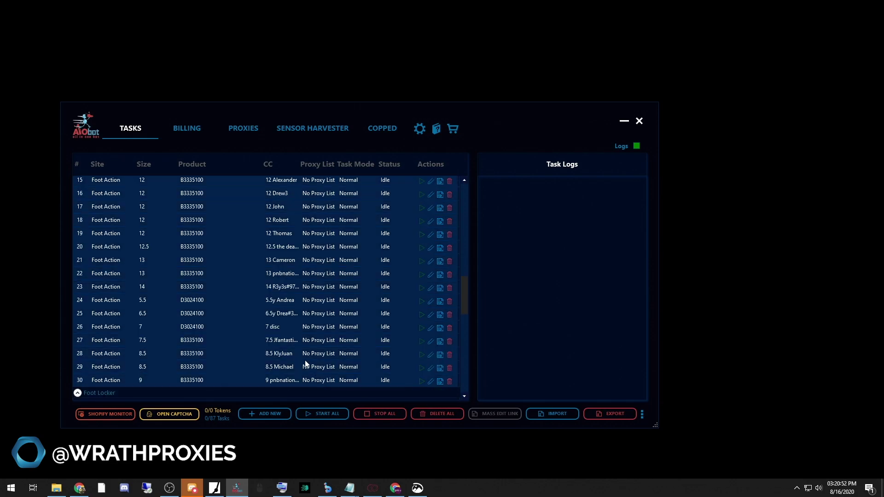
{"action": "right_click", "coordinate": [303, 359]}
{"action": "left_click", "coordinate": [251, 400]}
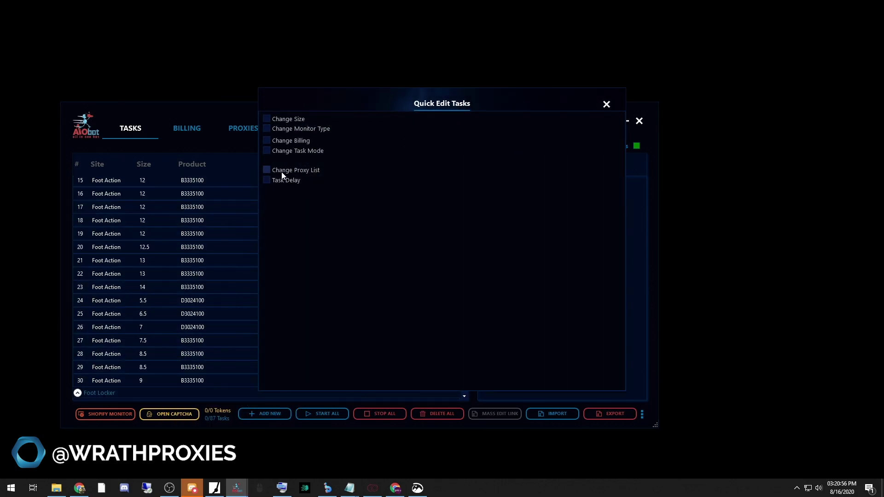
{"action": "left_click", "coordinate": [267, 170]}
{"action": "left_click", "coordinate": [299, 180]}
{"action": "left_click", "coordinate": [293, 200]}
{"action": "left_click", "coordinate": [582, 211]}
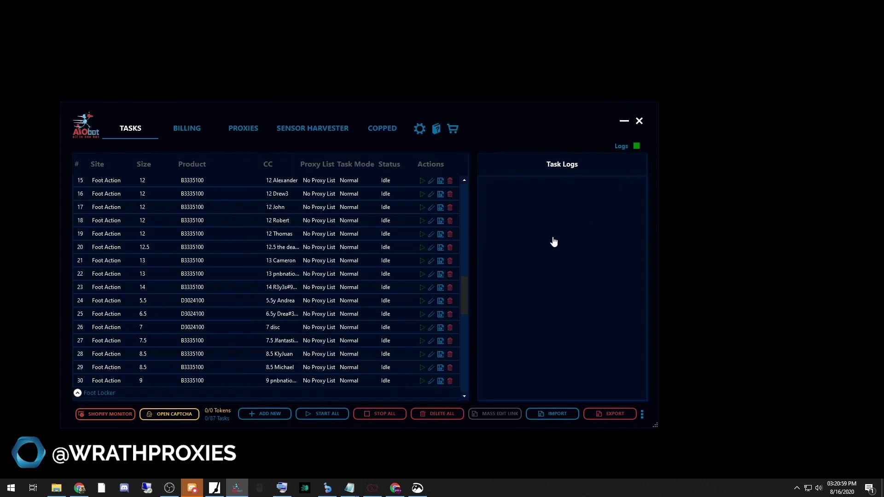
Mass-edit all the Foot Locker tasks to use the WRATH proxy list too
{"action": "scroll", "coordinate": [462, 326], "scroll_direction": "down", "scroll_amount": 10}
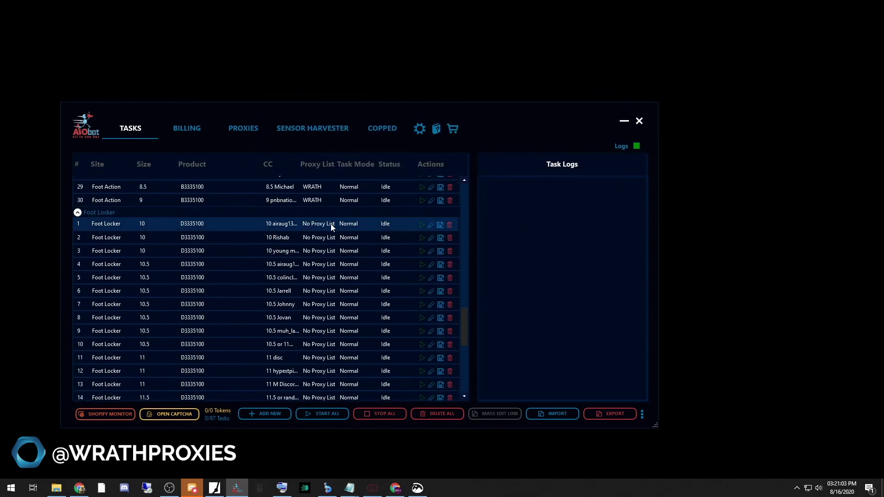
{"action": "scroll", "coordinate": [324, 380], "scroll_direction": "down", "scroll_amount": 3}
{"action": "key", "text": "ctrl+a"}
{"action": "right_click", "coordinate": [322, 367]}
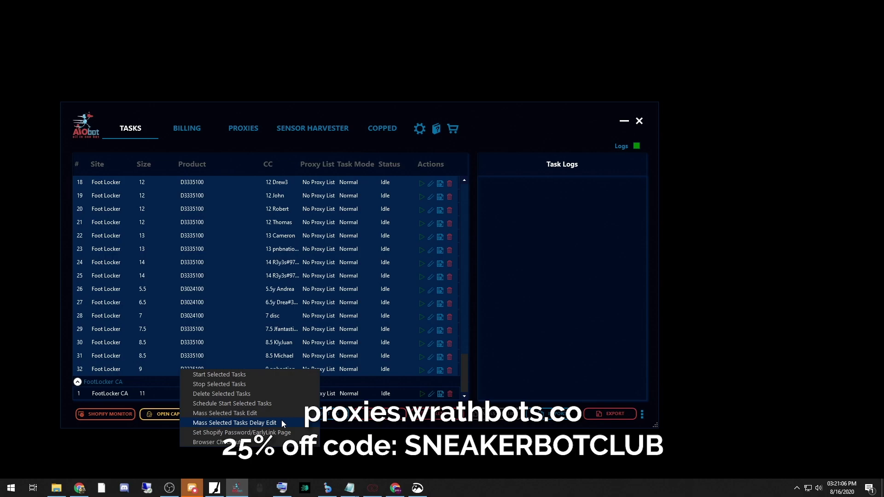
{"action": "left_click", "coordinate": [281, 413]}
{"action": "left_click", "coordinate": [266, 170]}
{"action": "left_click", "coordinate": [299, 180]}
{"action": "left_click", "coordinate": [300, 203]}
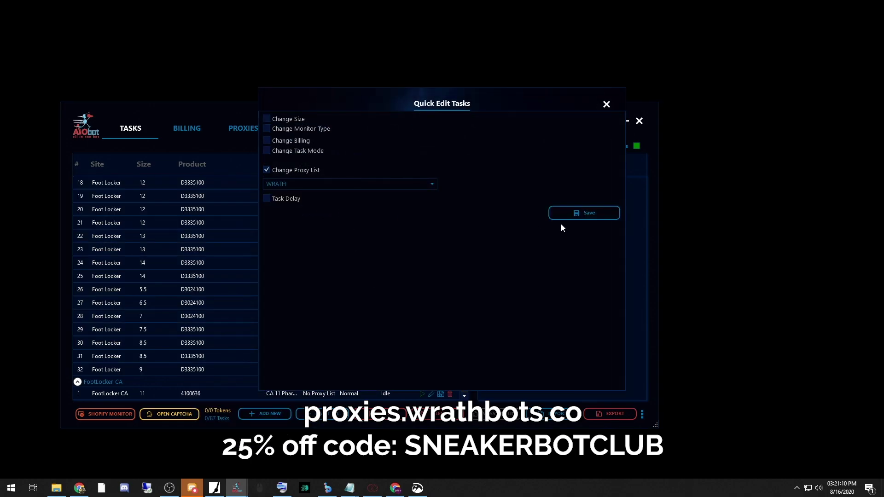
{"action": "left_click", "coordinate": [575, 212]}
{"action": "left_click_drag", "start_coordinate": [464, 370], "coordinate": [487, 202]}
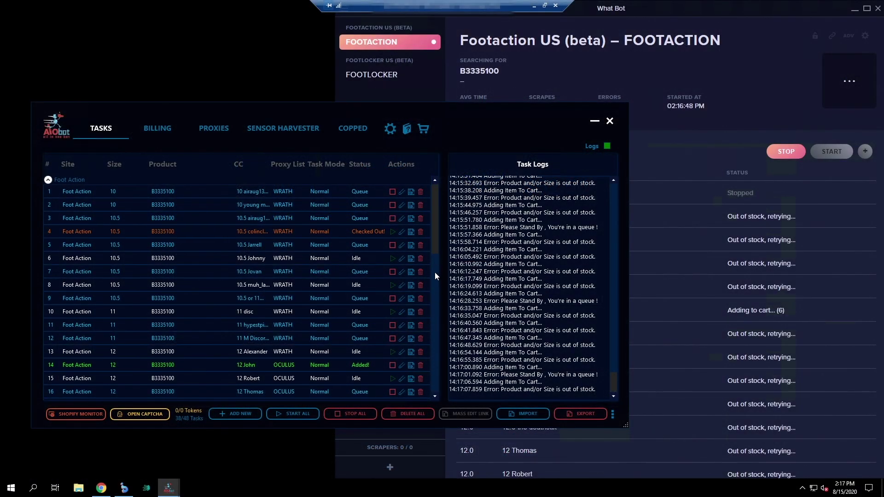
Show the Task Logs for the size 8.5 Foot Action task marked Added!
{"action": "mouse_move", "coordinate": [433, 244]}
{"action": "left_mouse_down"}
{"action": "mouse_move", "coordinate": [433, 335]}
{"action": "mouse_move", "coordinate": [434, 262]}
{"action": "mouse_move", "coordinate": [426, 301]}
{"action": "left_mouse_up"}
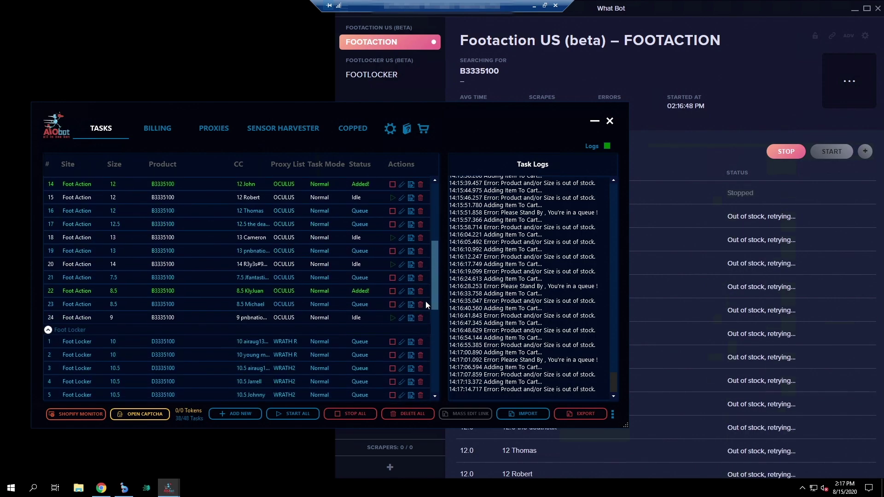
{"action": "left_click", "coordinate": [312, 290]}
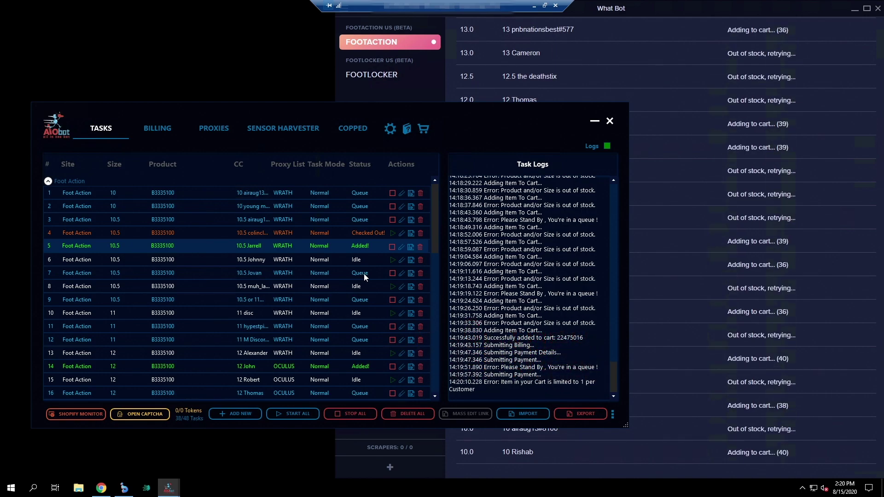
Scroll through the Foot Locker Jordan 5 tasks and display Foot Locker task 2's log entries
{"action": "scroll", "coordinate": [364, 273], "scroll_direction": "down", "scroll_amount": 10}
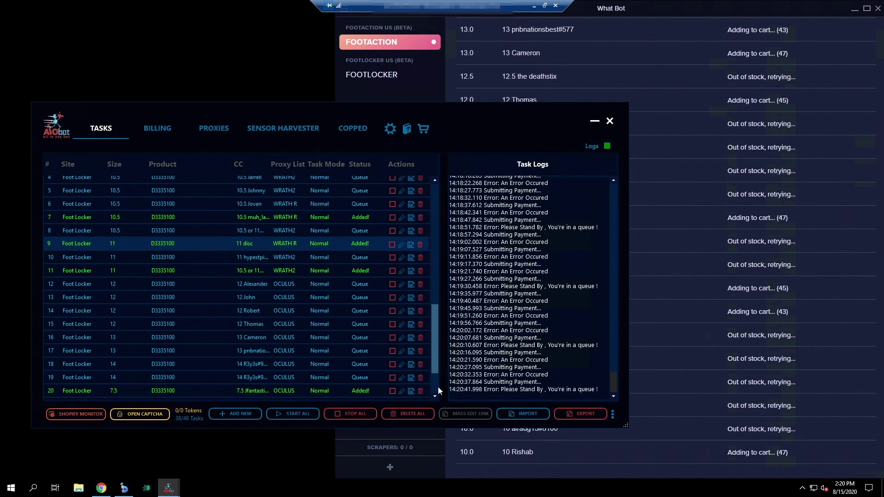
{"action": "scroll", "coordinate": [438, 386], "scroll_direction": "down", "scroll_amount": 3}
{"action": "scroll", "coordinate": [435, 400], "scroll_direction": "up", "scroll_amount": 3}
{"action": "scroll", "coordinate": [446, 257], "scroll_direction": "up", "scroll_amount": 8}
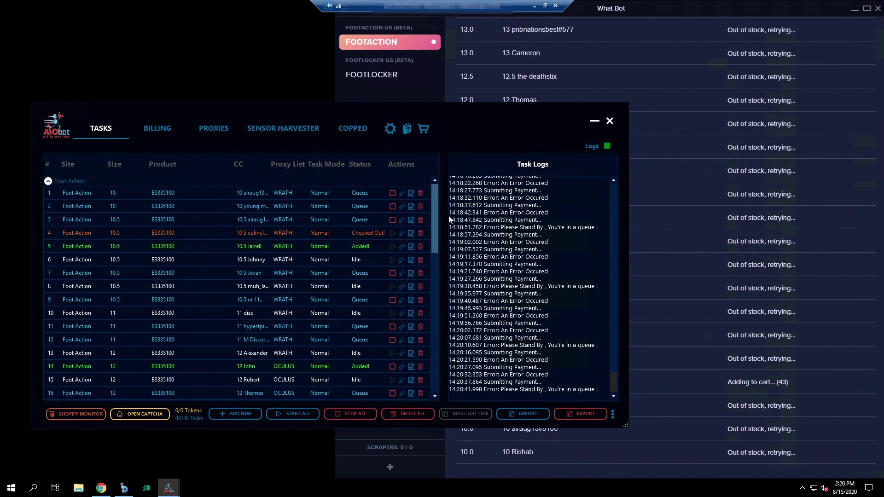
{"action": "scroll", "coordinate": [428, 371], "scroll_direction": "down", "scroll_amount": 8}
{"action": "scroll", "coordinate": [426, 380], "scroll_direction": "down", "scroll_amount": 3}
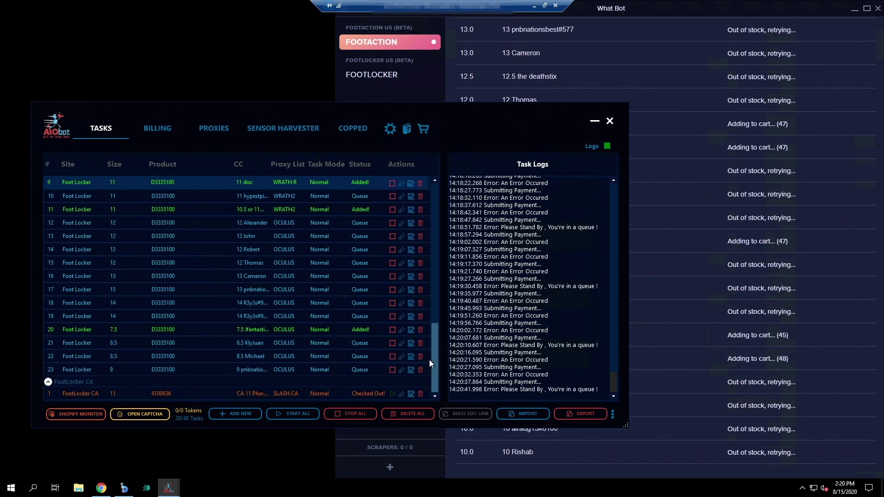
{"action": "scroll", "coordinate": [428, 363], "scroll_direction": "up", "scroll_amount": 3}
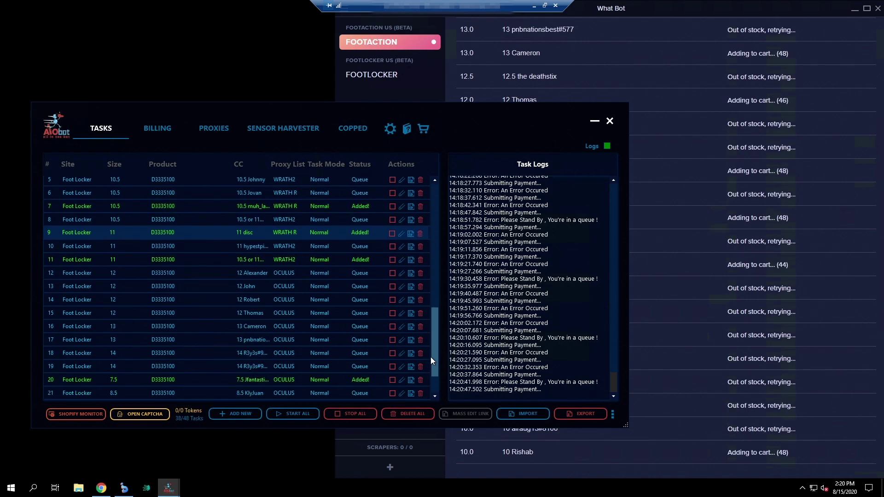
{"action": "scroll", "coordinate": [430, 360], "scroll_direction": "up", "scroll_amount": 5}
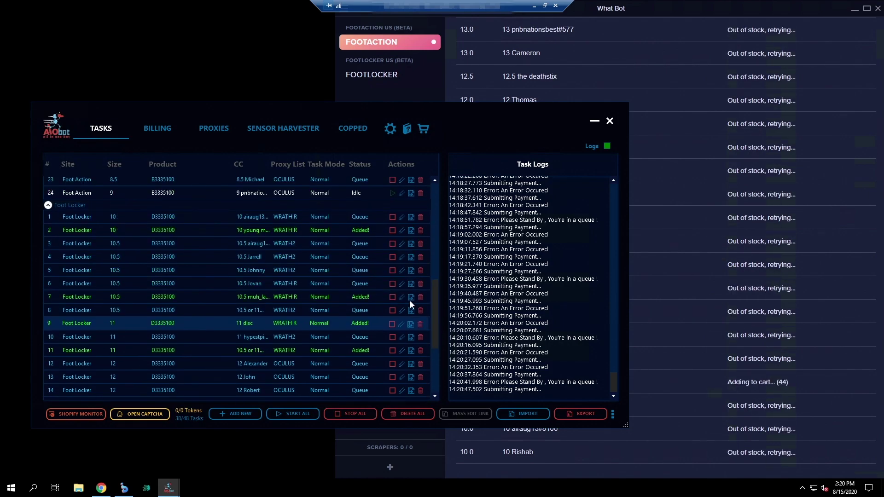
{"action": "left_click", "coordinate": [331, 230]}
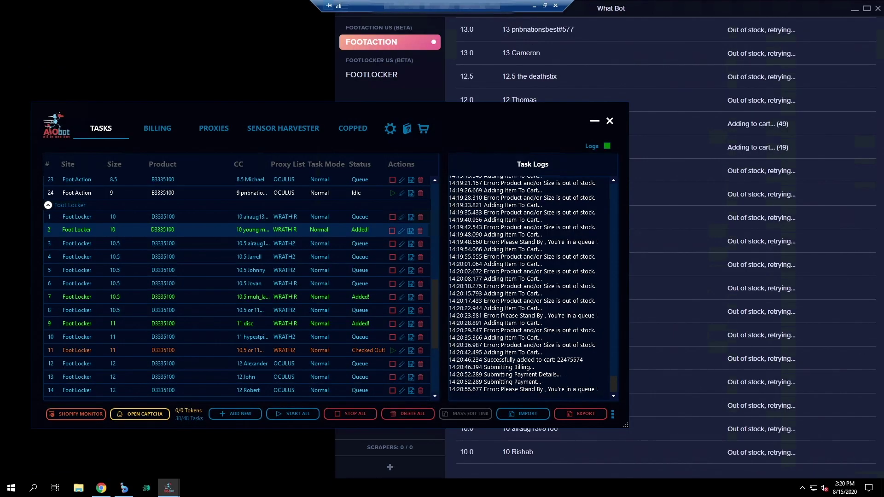
{"action": "scroll", "coordinate": [427, 364], "scroll_direction": "down", "scroll_amount": 3}
Read the Task Logs of Foot Locker task 4, then Foot Locker task 2
{"action": "scroll", "coordinate": [441, 358], "scroll_direction": "up", "scroll_amount": 5}
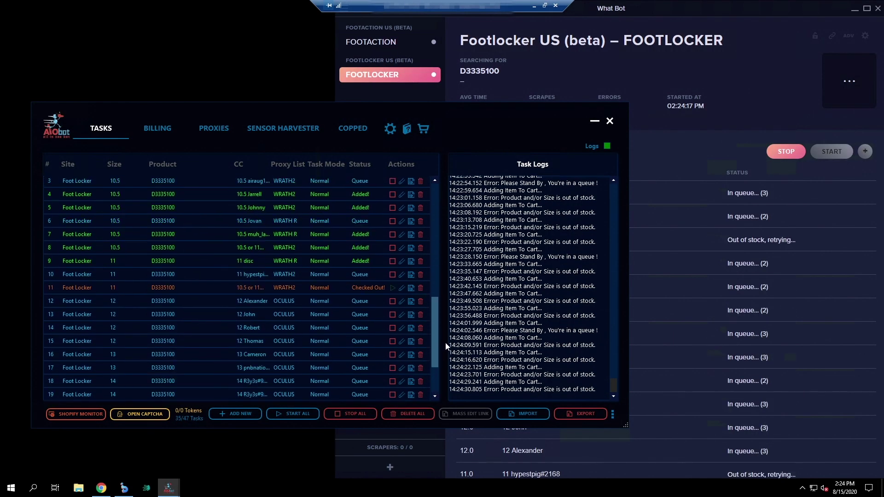
{"action": "left_click", "coordinate": [332, 275]}
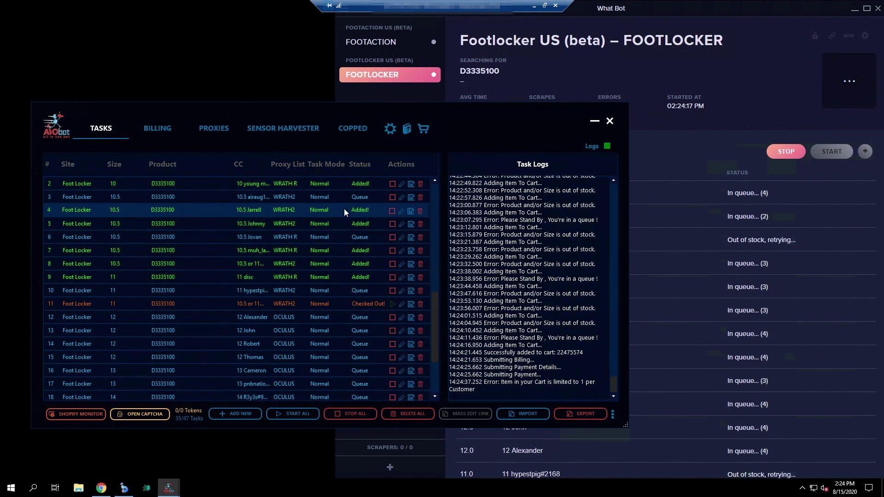
{"action": "left_click_drag", "start_coordinate": [435, 325], "coordinate": [437, 318]}
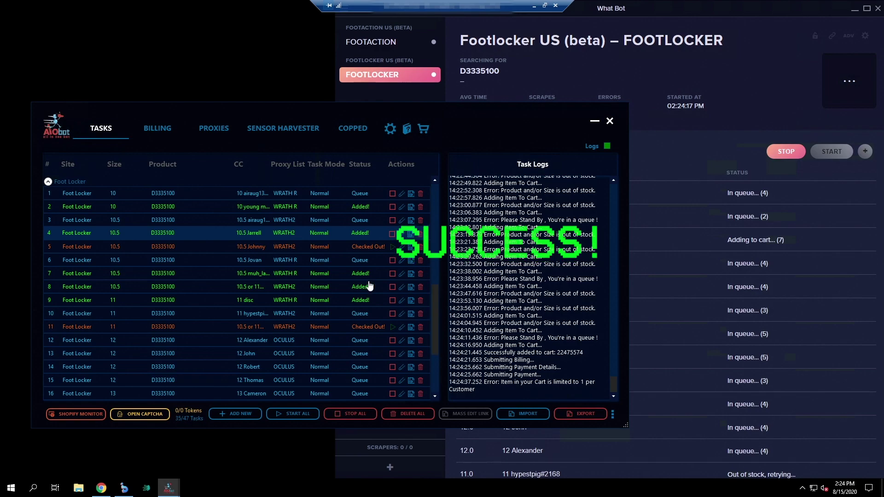
{"action": "left_click", "coordinate": [367, 211]}
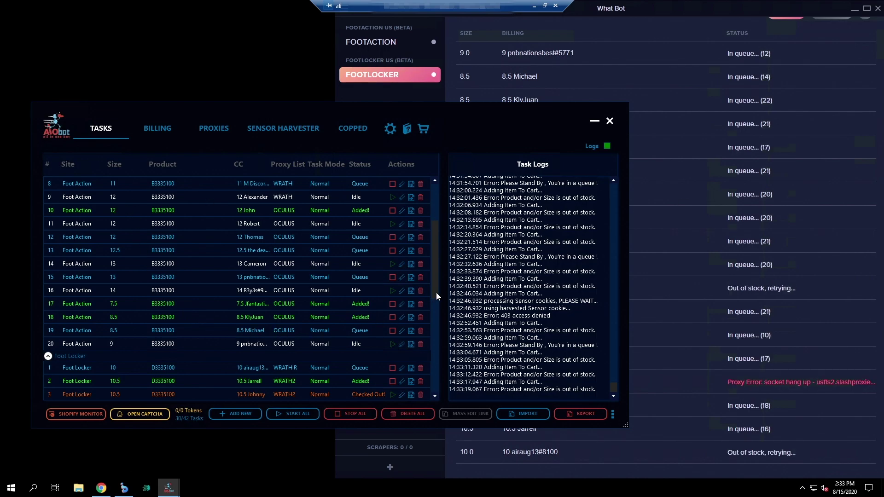
Open Foot Locker task 12's log confirming the size 12 checkout, then scroll to the Foot Action group
{"action": "scroll", "coordinate": [436, 316], "scroll_direction": "down", "scroll_amount": 4}
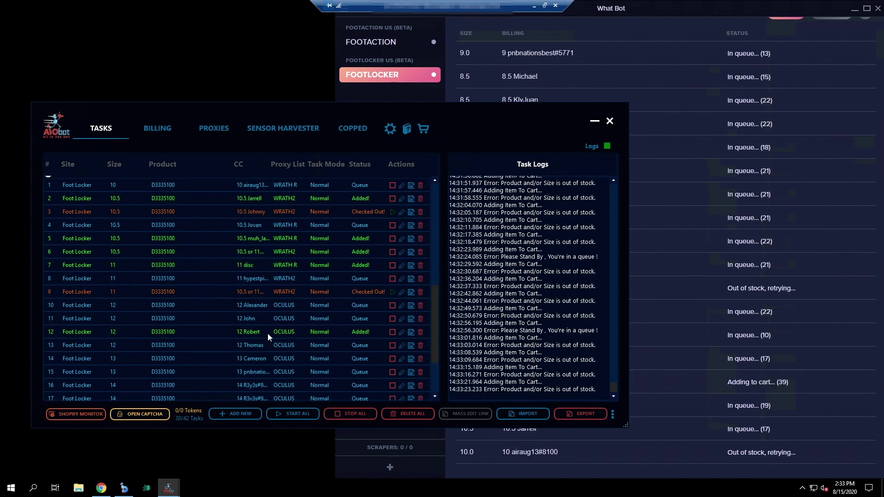
{"action": "left_click", "coordinate": [270, 333]}
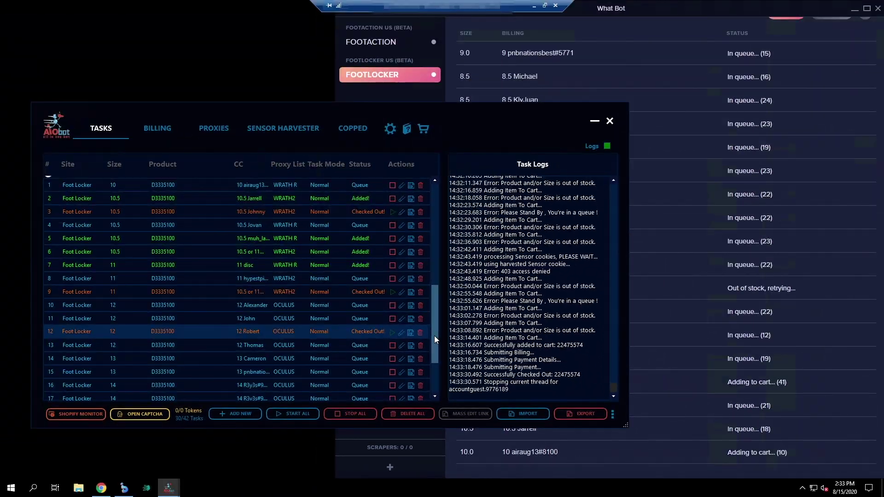
{"action": "scroll", "coordinate": [241, 337], "scroll_direction": "down", "scroll_amount": 2}
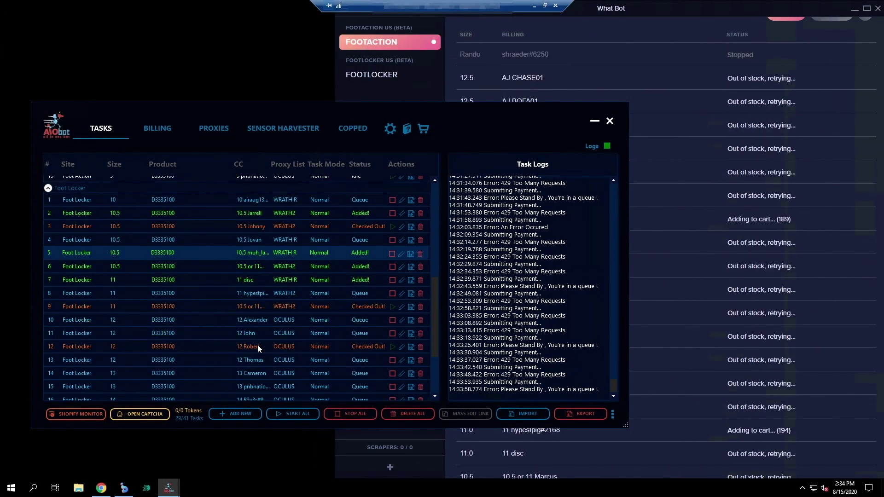
{"action": "scroll", "coordinate": [266, 343], "scroll_direction": "down", "scroll_amount": 1}
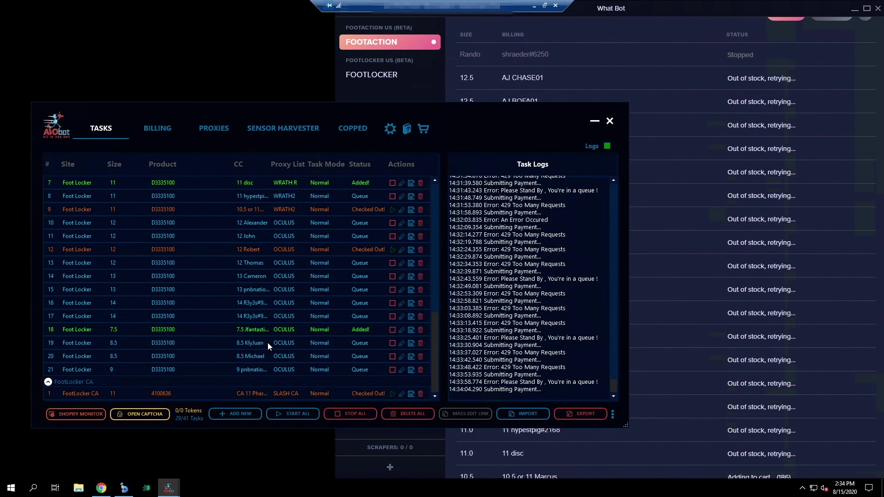
{"action": "scroll", "coordinate": [267, 342], "scroll_direction": "up", "scroll_amount": 2}
{"action": "scroll", "coordinate": [272, 340], "scroll_direction": "down", "scroll_amount": 8}
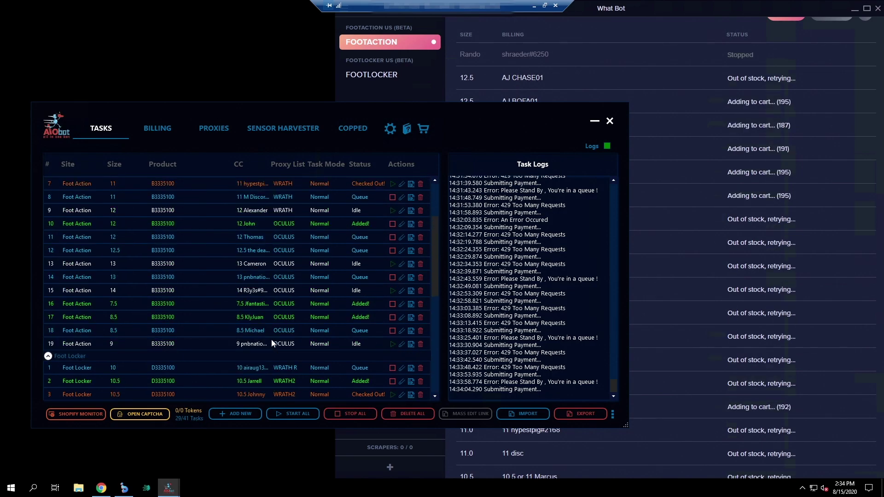
Check Foot Action task 7's log, then scroll back through the Success Bot Checked Out messages in #success
{"action": "left_click", "coordinate": [253, 248]}
{"action": "scroll", "coordinate": [269, 270], "scroll_direction": "up", "scroll_amount": 1}
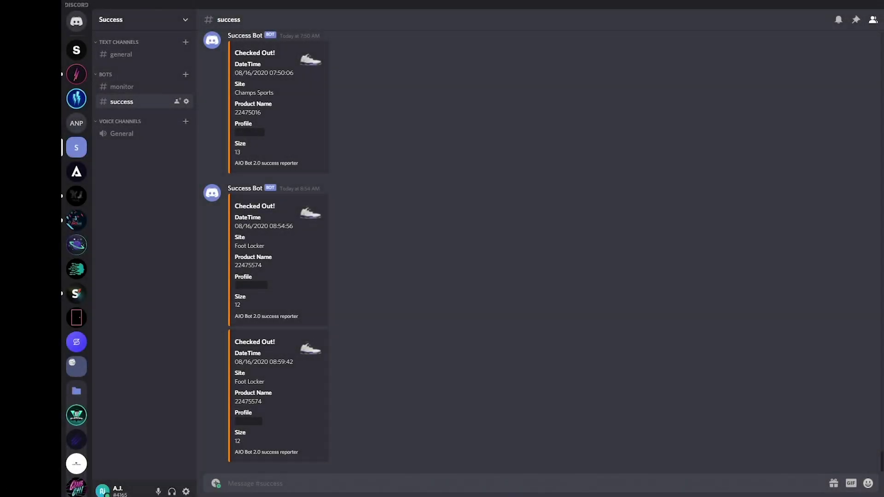
{"action": "scroll", "coordinate": [539, 248], "scroll_direction": "up", "scroll_amount": 10}
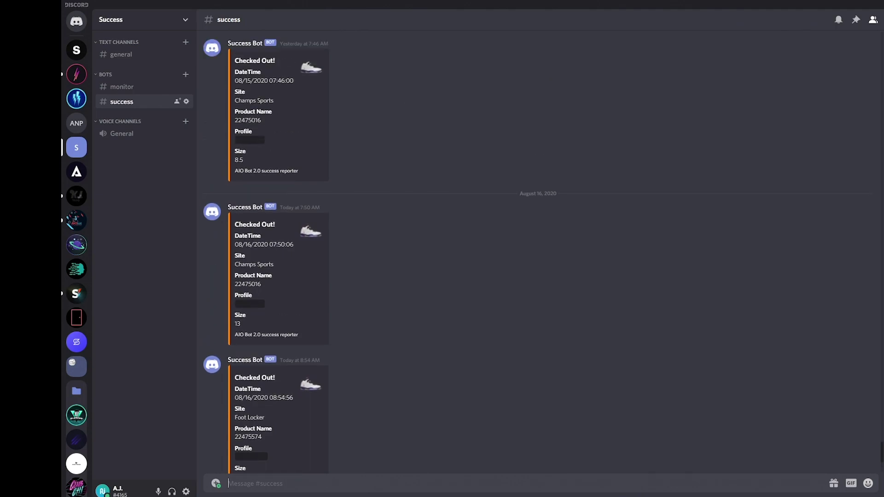
{"action": "scroll", "coordinate": [538, 248], "scroll_direction": "up", "scroll_amount": 10}
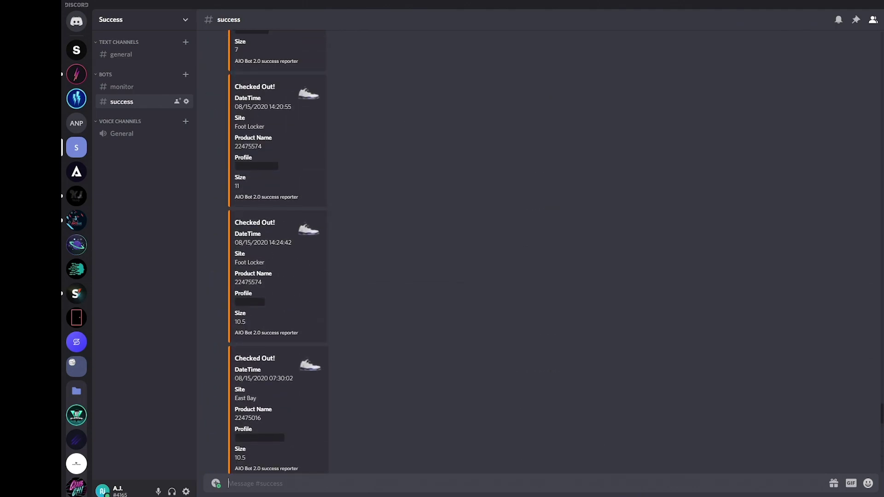
{"action": "scroll", "coordinate": [539, 249], "scroll_direction": "up", "scroll_amount": 10}
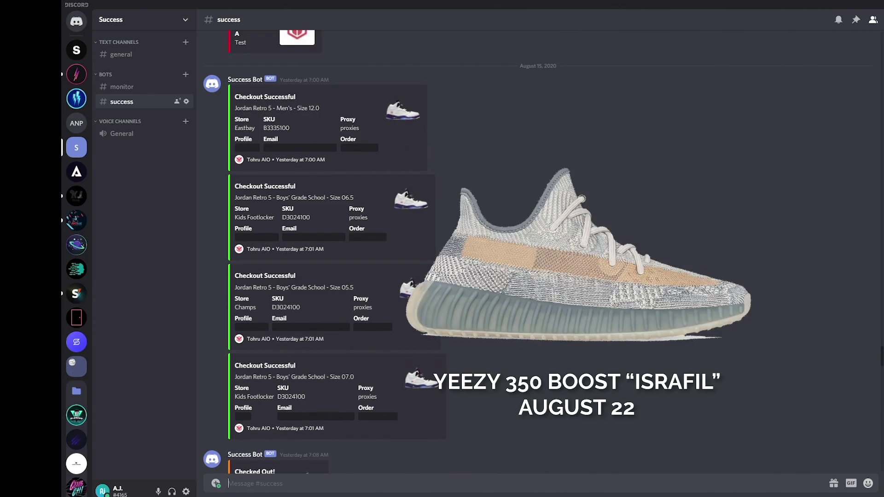
{"action": "scroll", "coordinate": [539, 252], "scroll_direction": "down", "scroll_amount": 10}
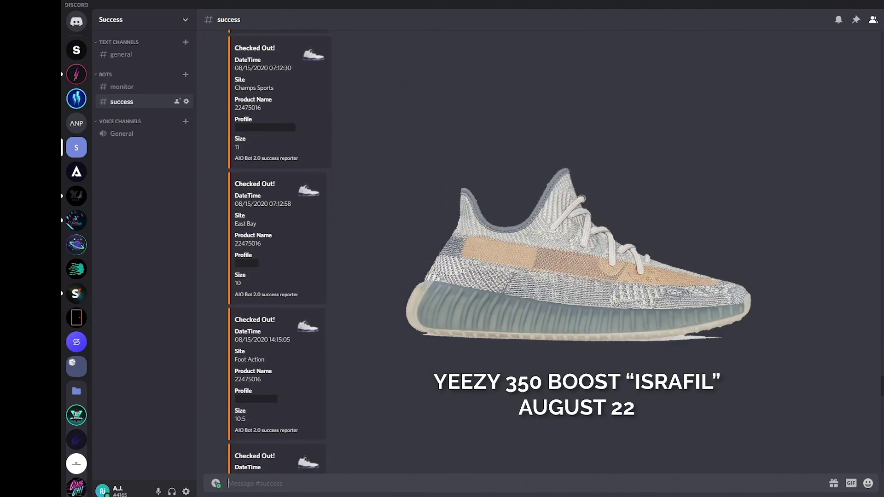